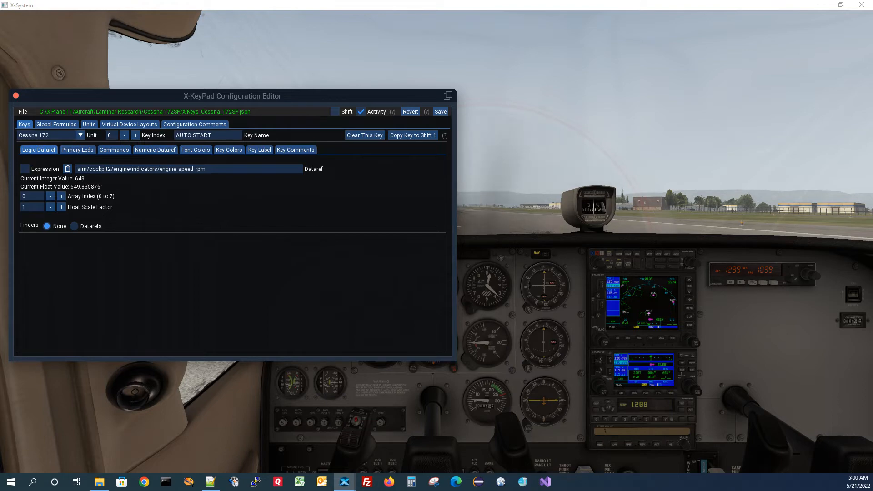
Narrow the X-KeyPad Configuration Editor and place the Virtual Device 0 window beside it with the numeric keys in view
left_click_drag(673, 138, 604, 85)
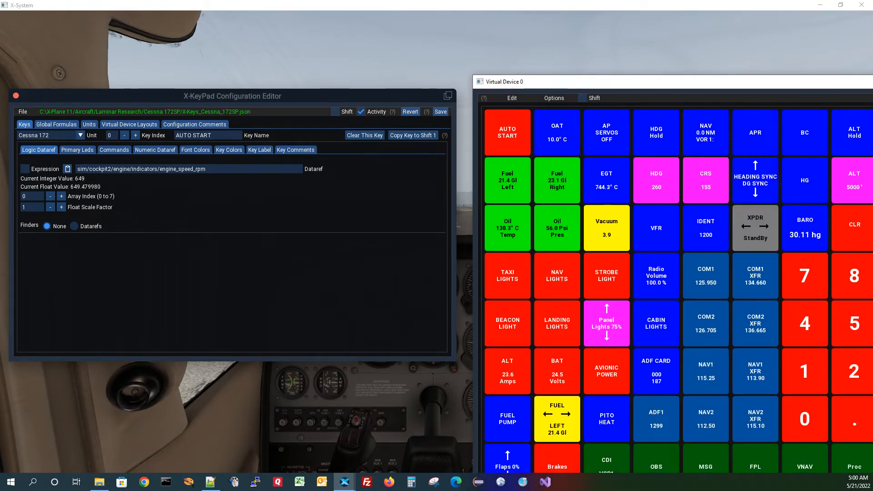
left_click_drag(455, 193, 355, 193)
left_click(344, 482)
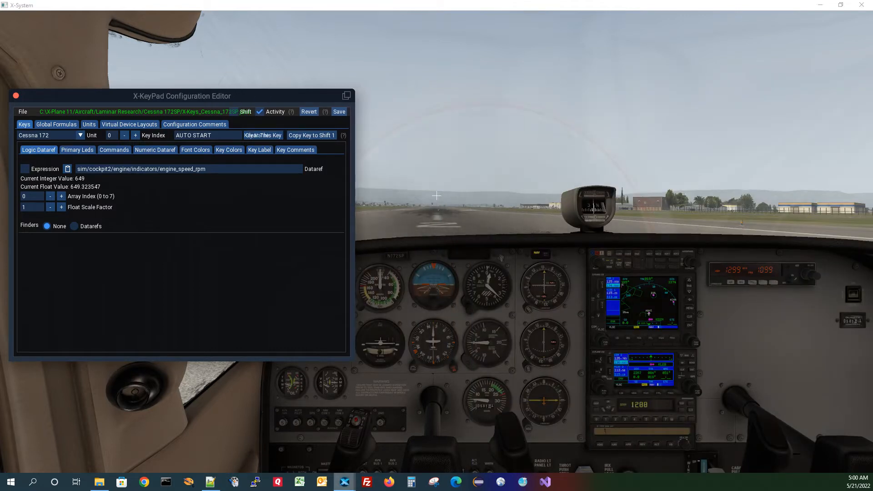
left_click(393, 436)
left_click_drag(605, 76, 541, 51)
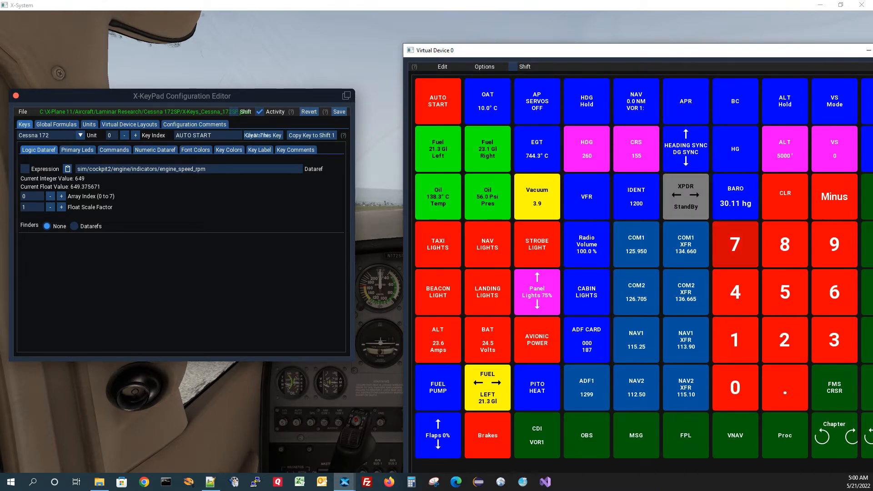
Enter 7 on the virtual keypad, show that key's command assignment, and move the configuration editor clear of the on-screen number
key("7")
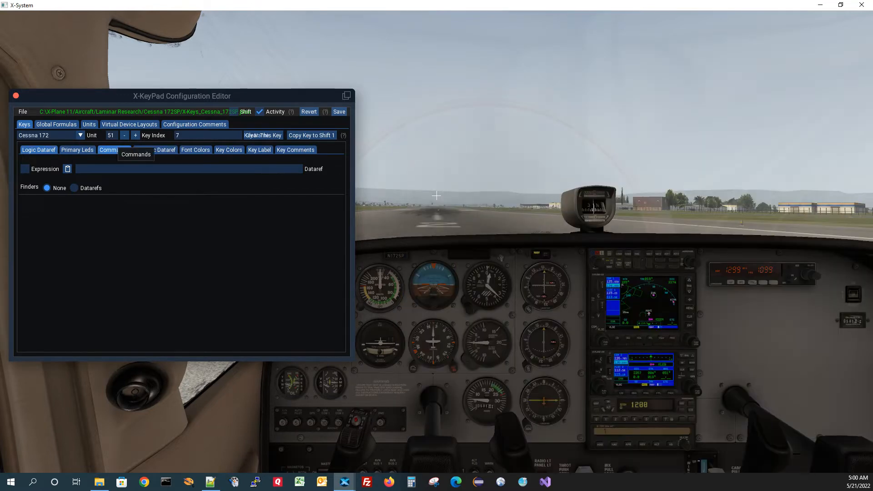
left_click(114, 149)
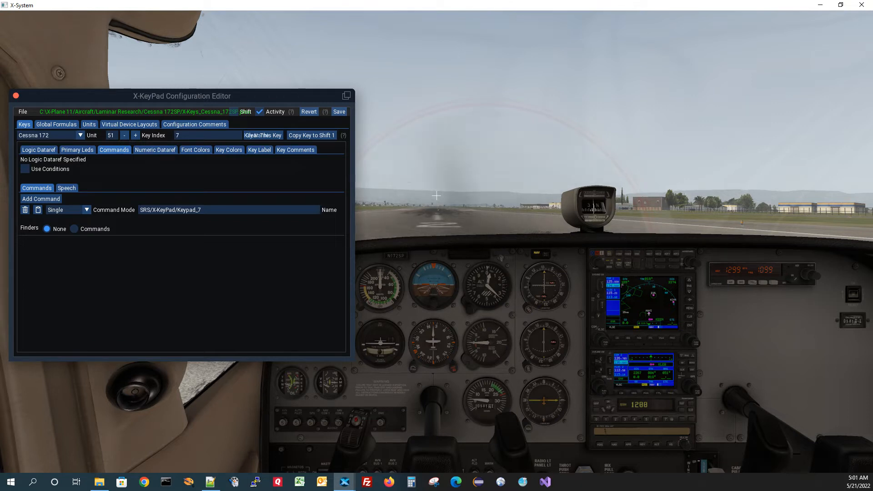
left_click_drag(195, 96, 330, 83)
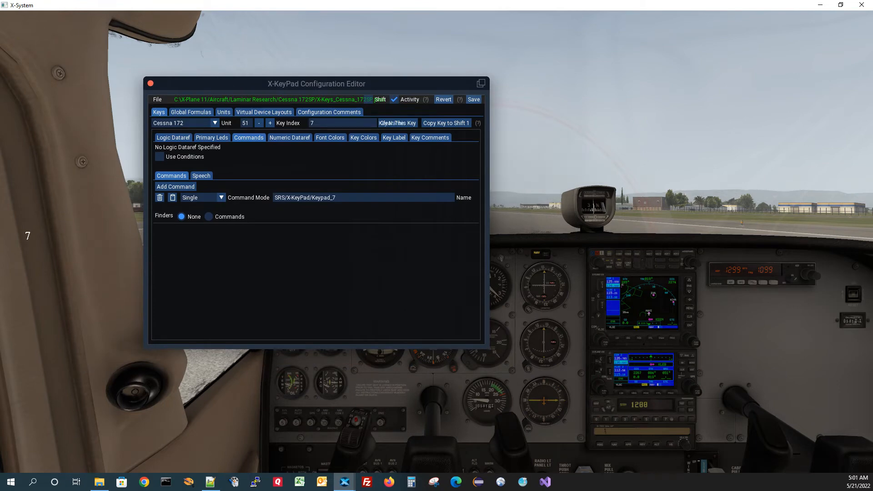
Bring the Virtual Device 0 window back to the front and reposition it so more of its key columns are visible
mouse_move(344, 481)
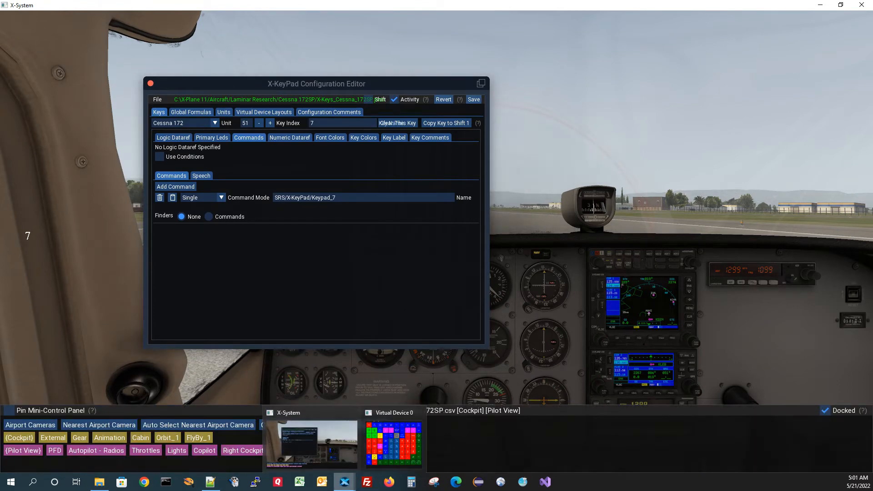
left_click(393, 435)
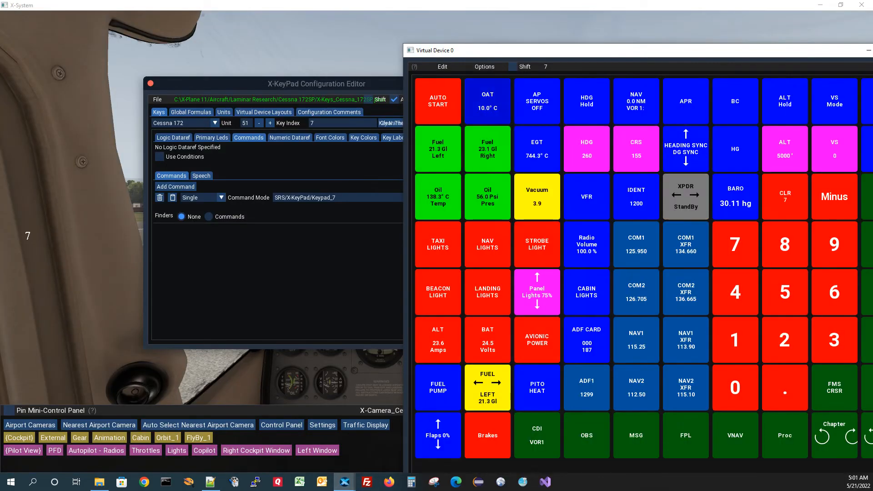
left_click_drag(510, 52, 507, 39)
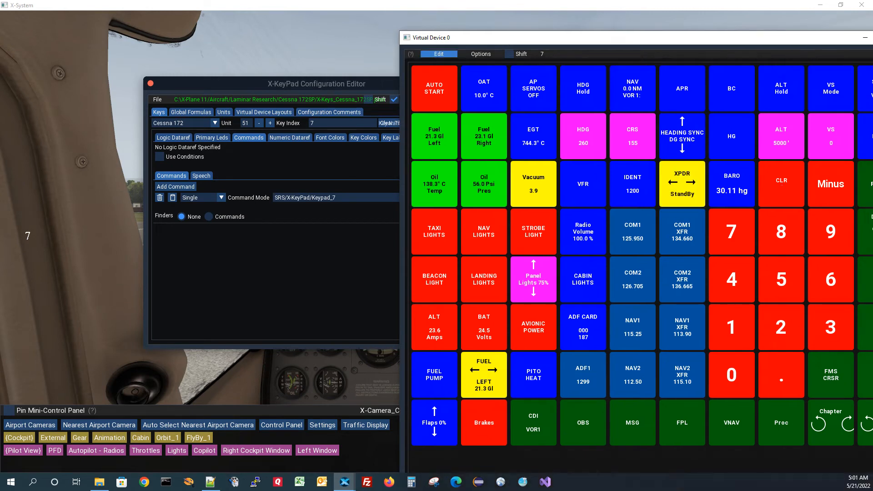
left_click(480, 53)
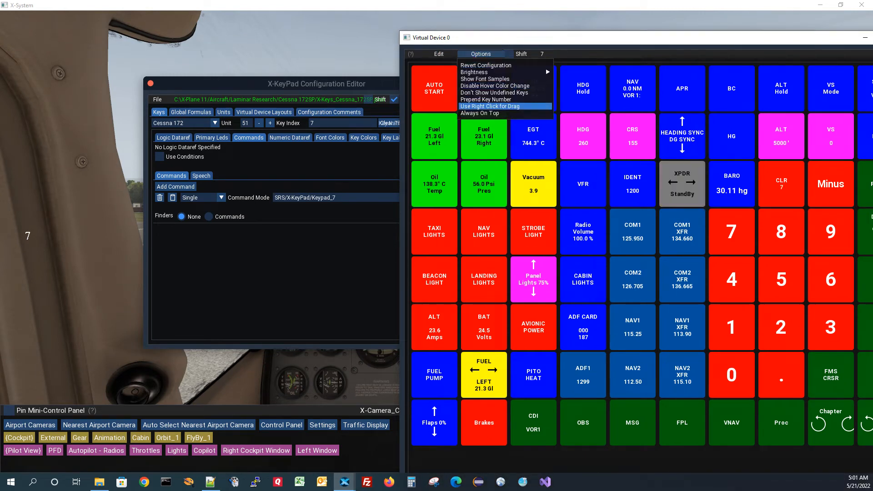
left_click(491, 110)
left_click_drag(573, 40, 544, 31)
Append 1, 2 and 6 to the keypad entry and move the on-screen number lower over the cockpit view
key("1")
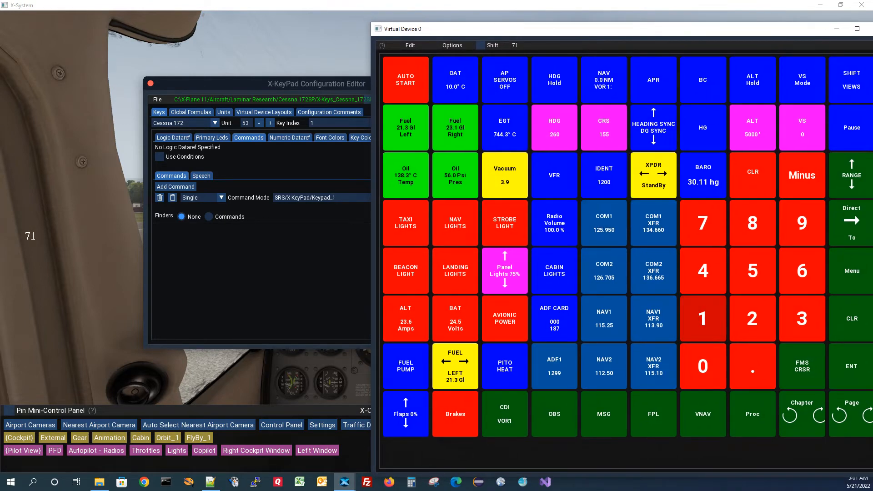
key("2")
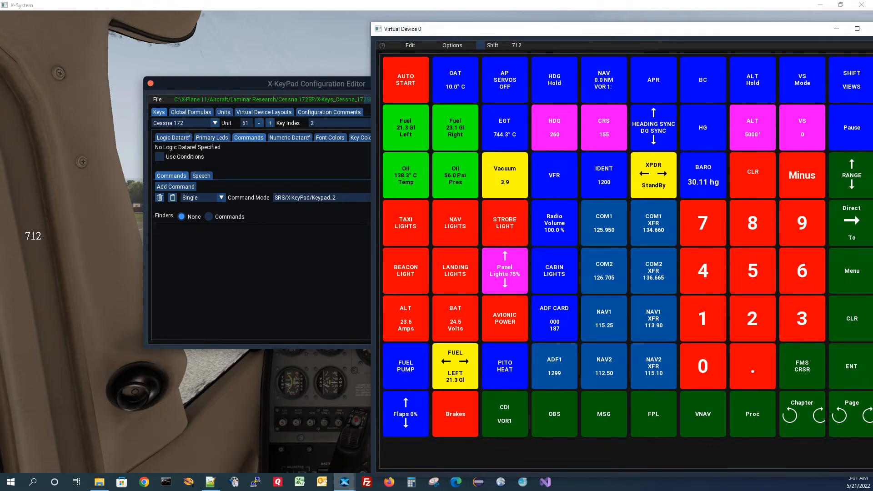
key("6")
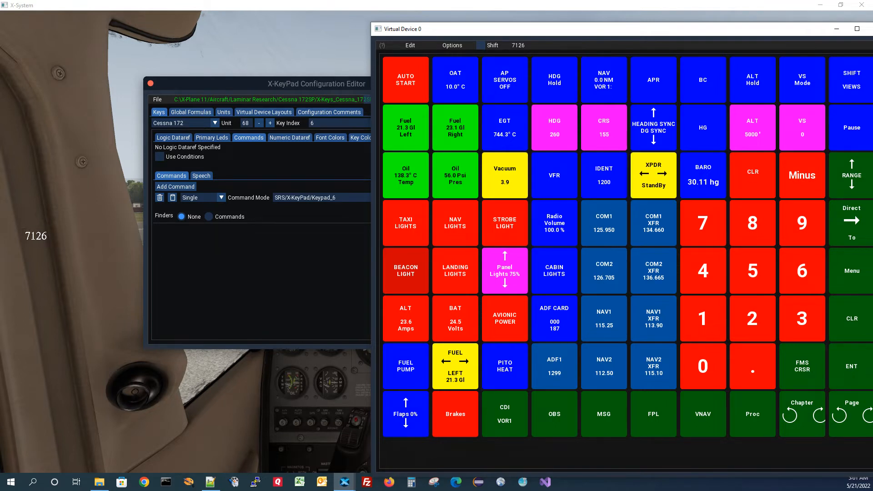
left_click_drag(238, 232, 226, 407)
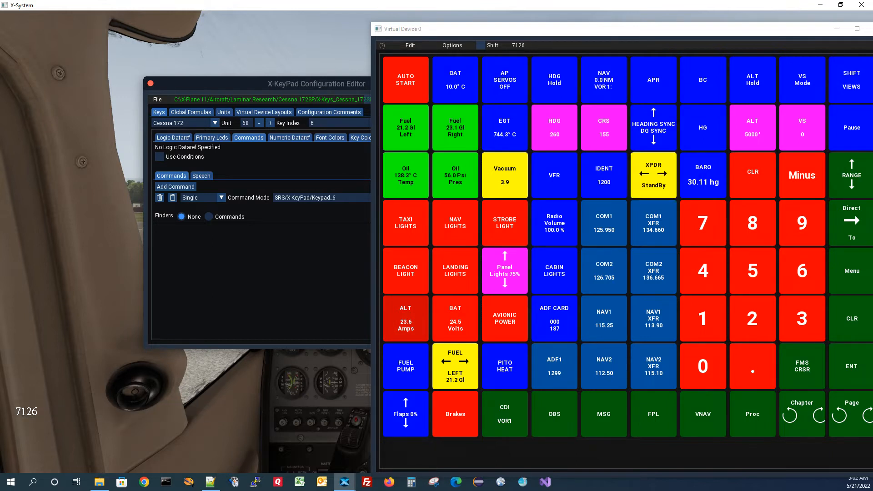
Open the X-KeyPad settings and move their window clear of the virtual device to show the numeric window options
left_click(126, 16)
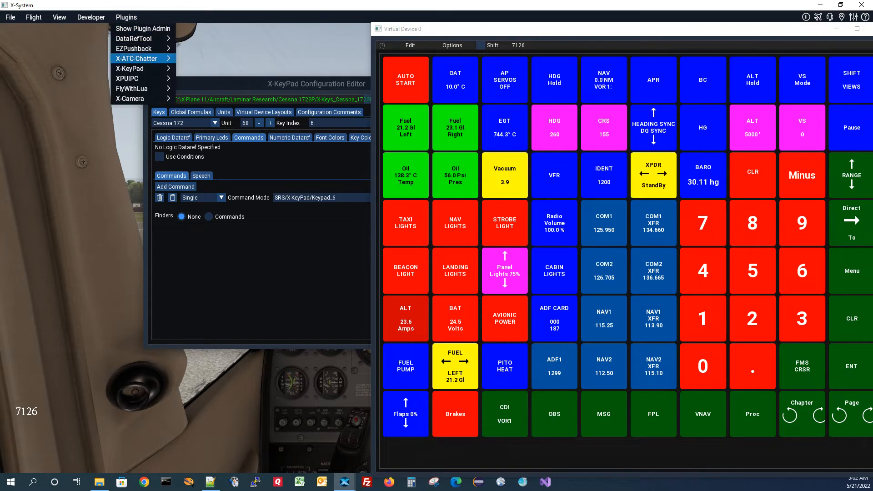
mouse_move(140, 68)
left_click(192, 109)
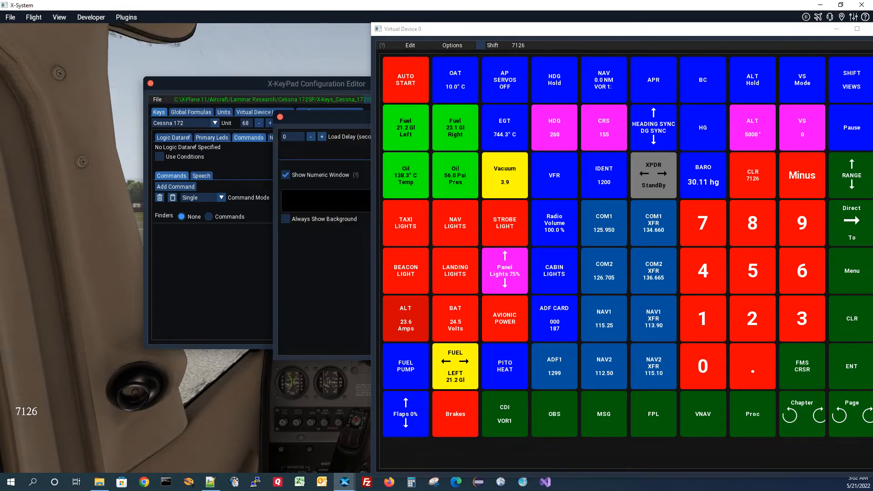
left_click_drag(318, 117, 95, 70)
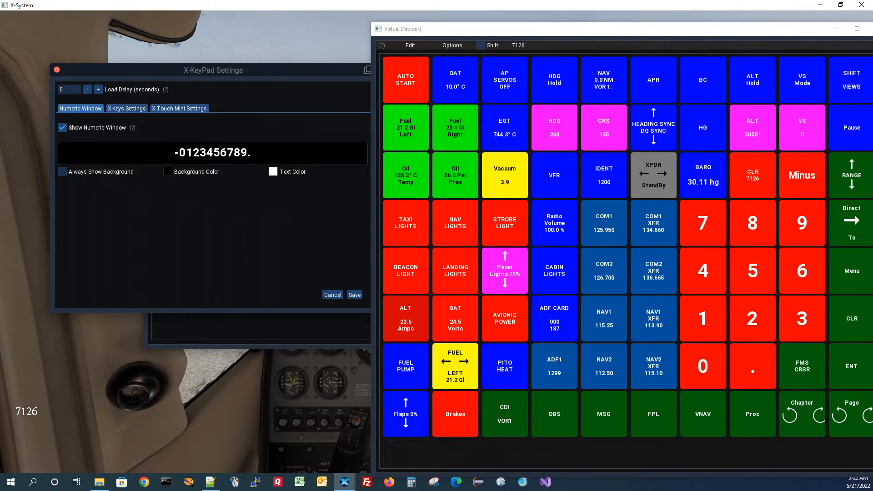
Toggle the Show Numeric Window option off and on several times, leave it enabled, and close the X-KeyPad settings
left_click(62, 127)
left_click(61, 127)
left_click(62, 127)
left_click(62, 127)
left_click(62, 127)
left_click(62, 127)
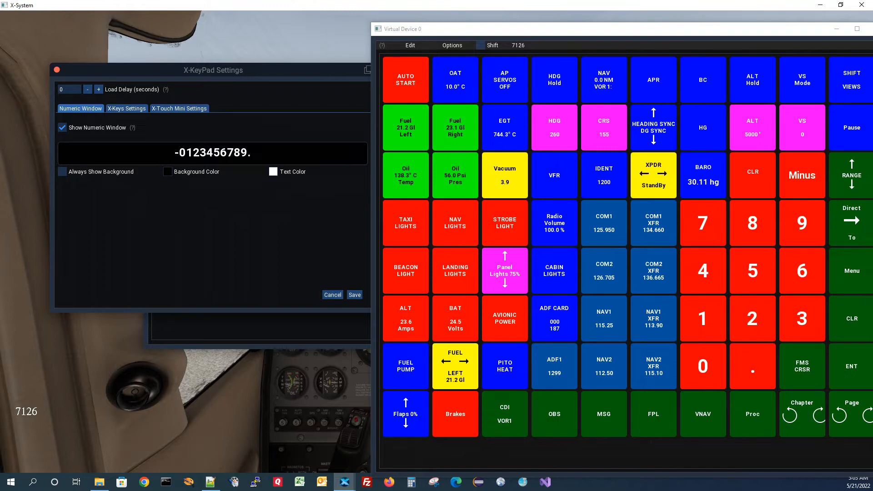
left_click(57, 70)
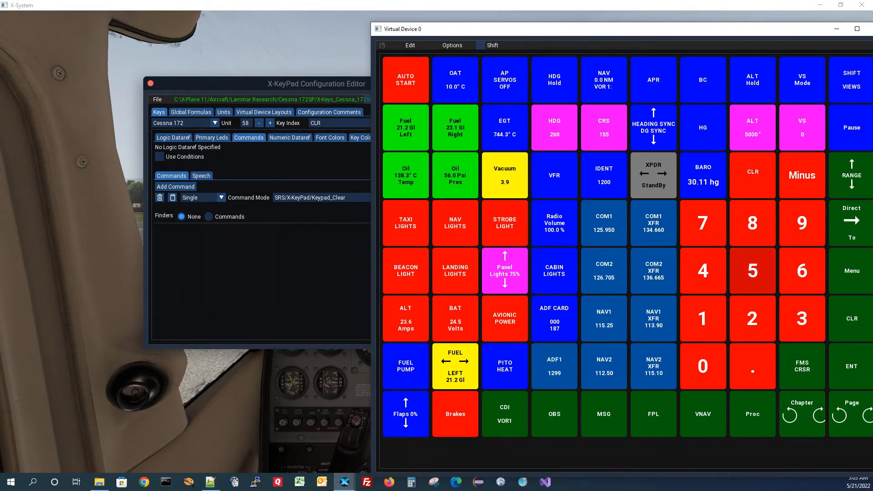
Enter 121.6 on the virtual keypad and assign it as the COM1 frequency
key("2")
key("1")
key("1")
key("2")
key("1")
key("period")
key("6")
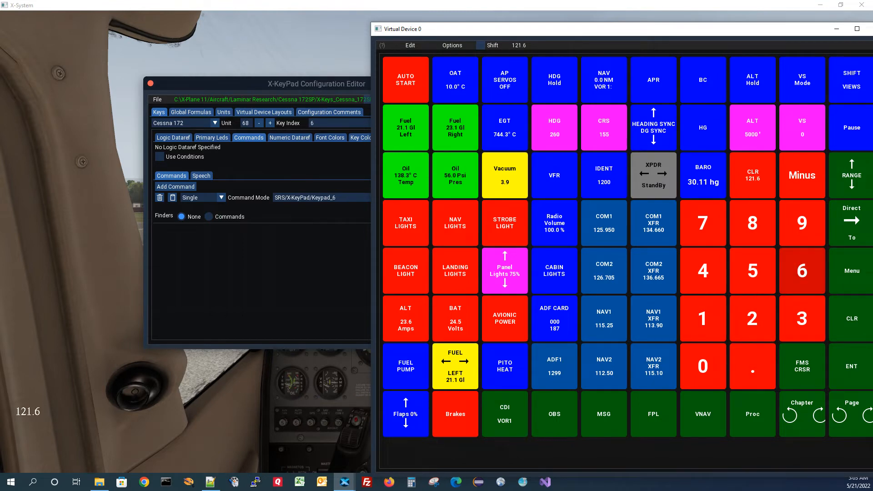
left_click(604, 223)
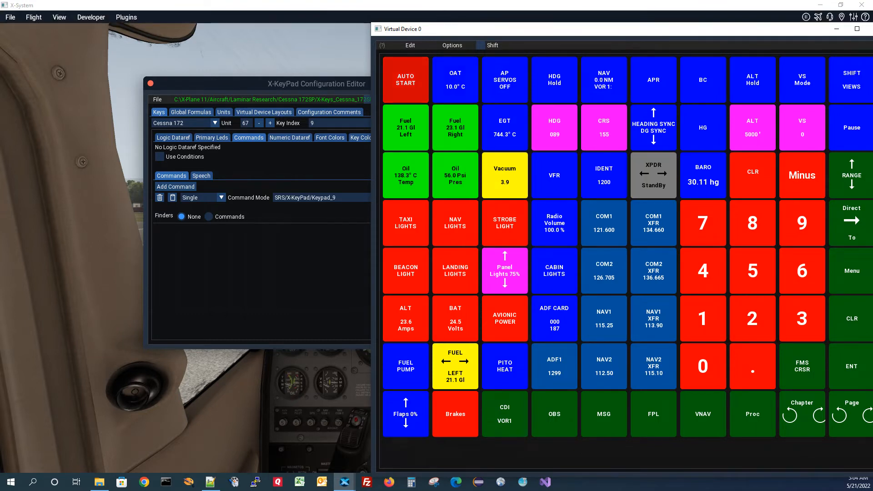
Minimize the simulator window and arrange the popped-out configuration editor beside the virtual device on the desktop
key("super+Down")
key("super+Down")
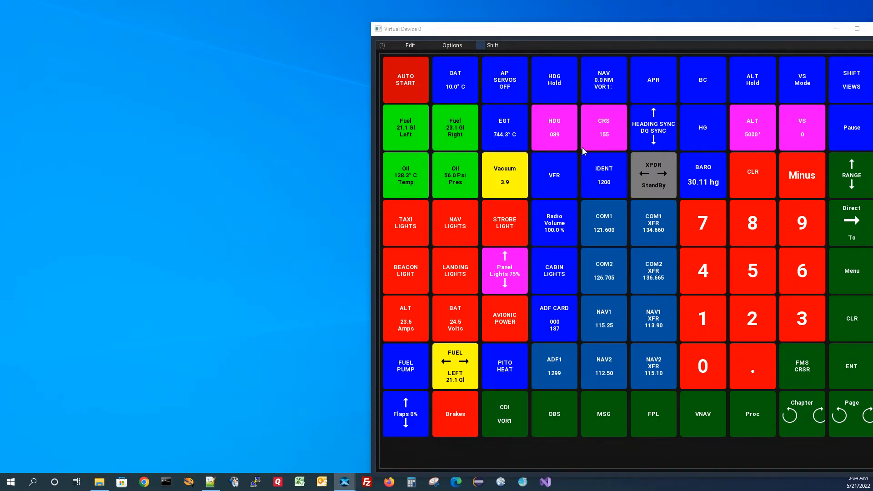
left_click_drag(229, 47, 247, 59)
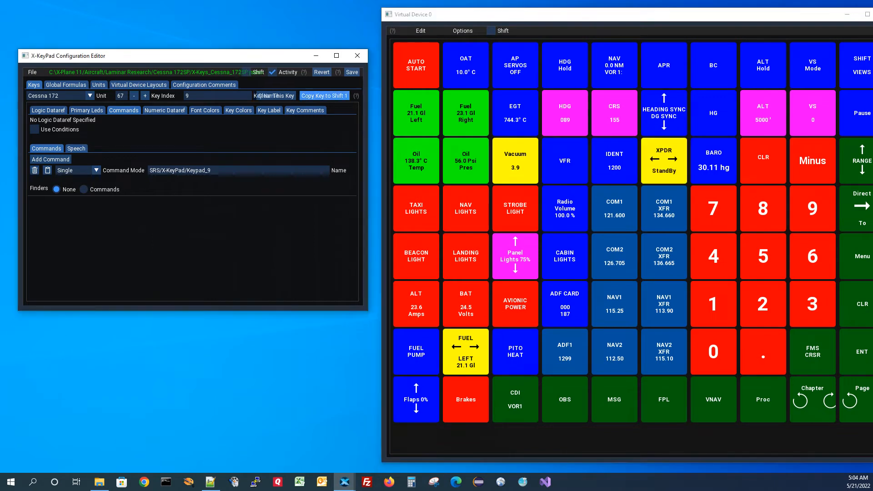
left_click_drag(239, 55, 234, 56)
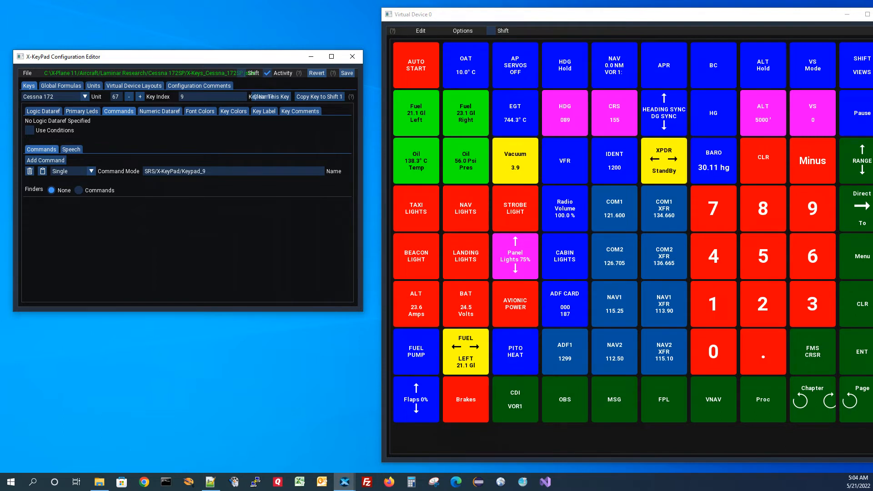
Load the COM1 key into the configuration editor and widen the editor, narrowing the virtual device window to make room
left_click(614, 208)
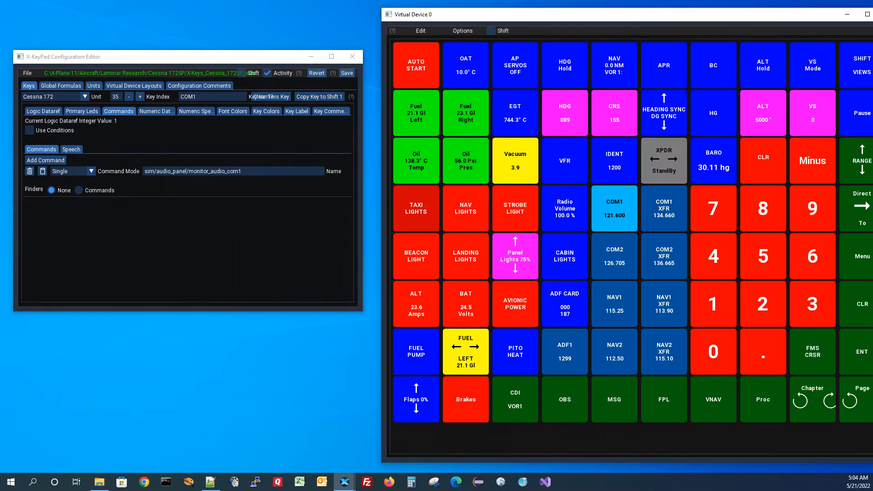
left_click_drag(362, 218, 375, 218)
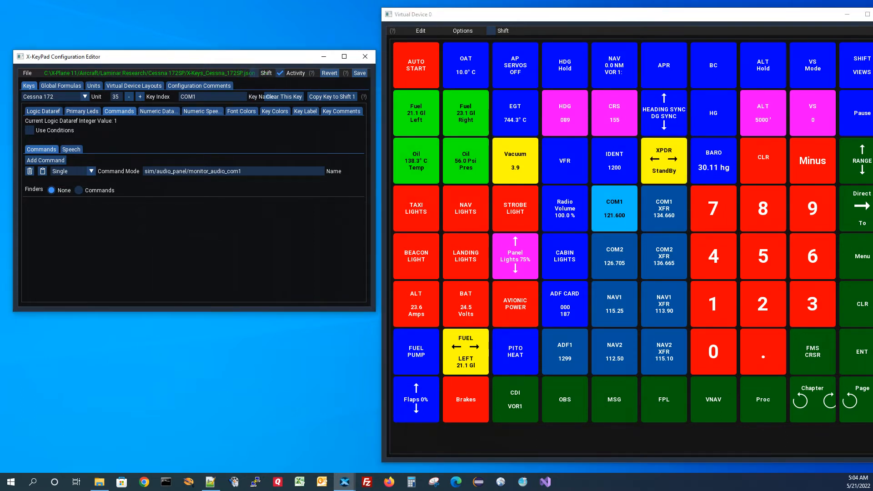
left_click_drag(381, 300, 453, 300)
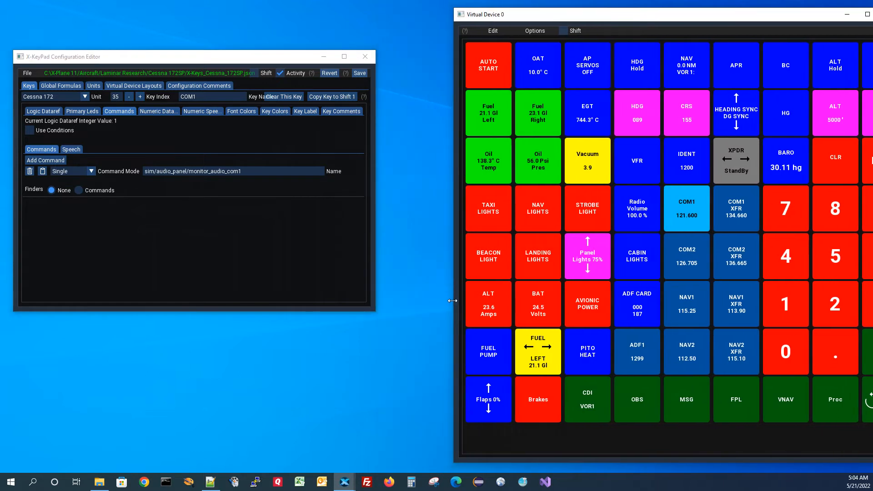
left_click_drag(375, 247, 439, 247)
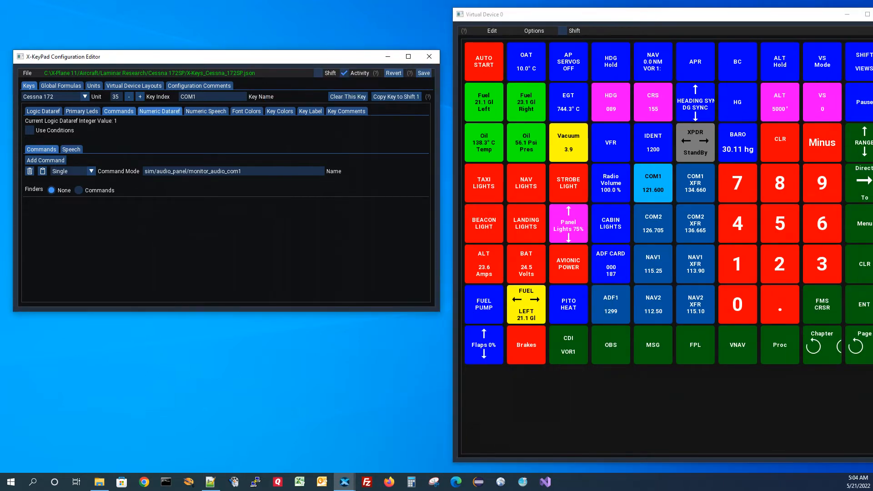
Examine the numeric dataref and command assignments of the COM1 key in the configuration editor
left_click(160, 111)
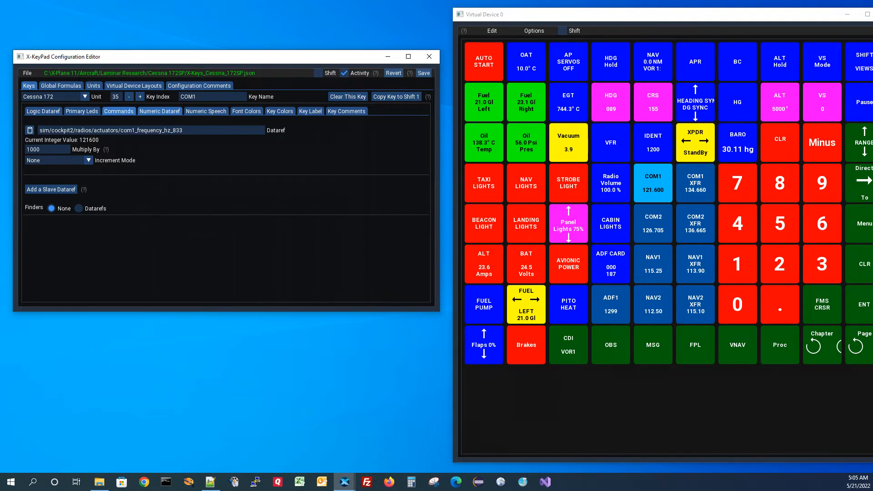
left_click(119, 111)
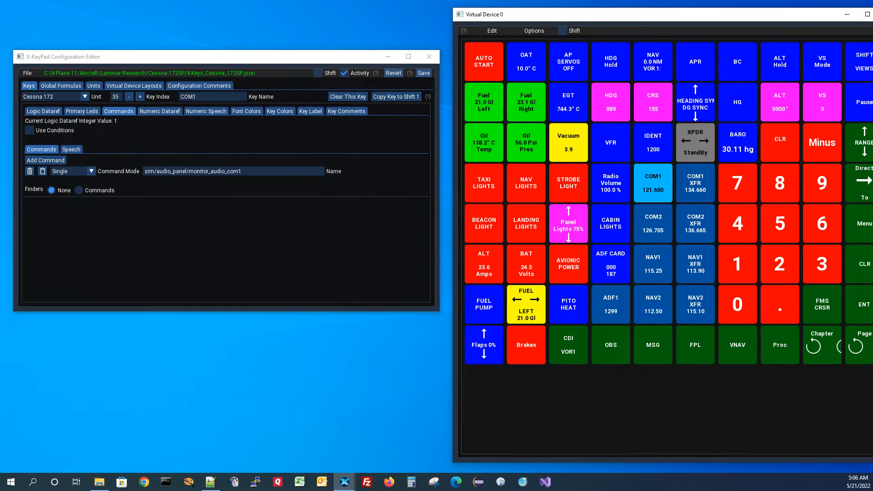
left_click(159, 111)
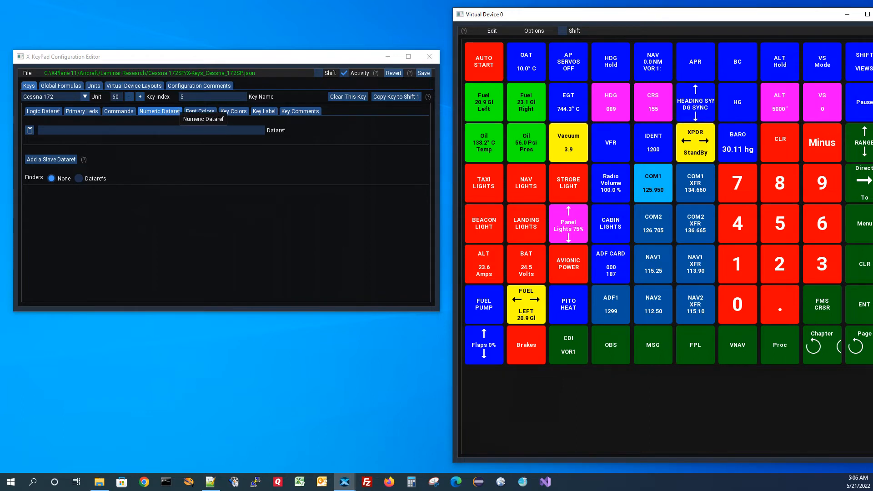
left_click(652, 183)
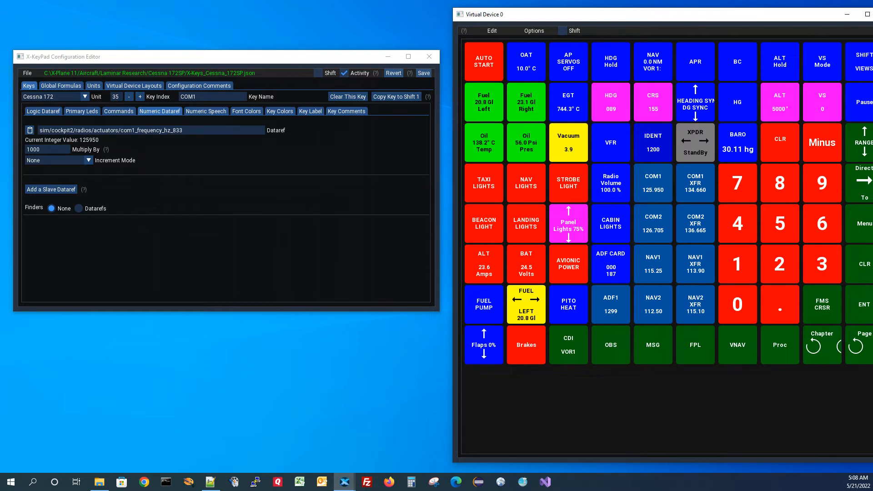
Load the IDENT key's numeric dataref, then enter 5236 on the virtual keypad and assign it as the transponder code
left_click(653, 142)
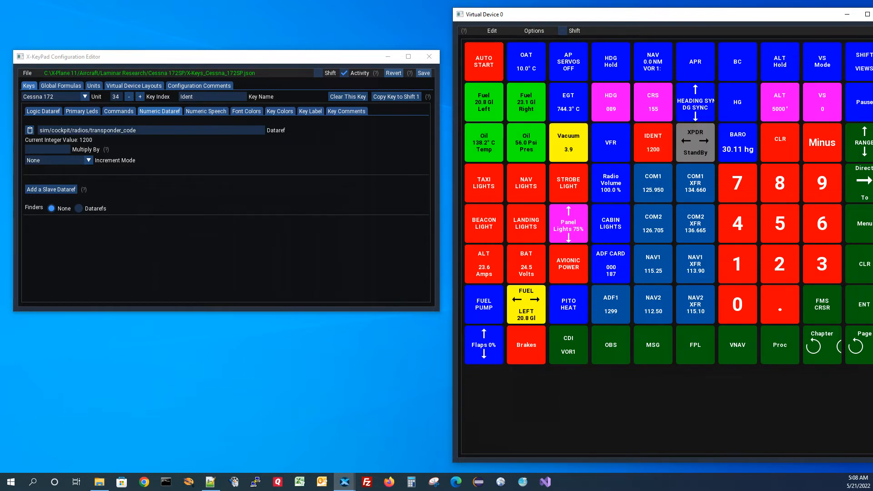
left_click(159, 111)
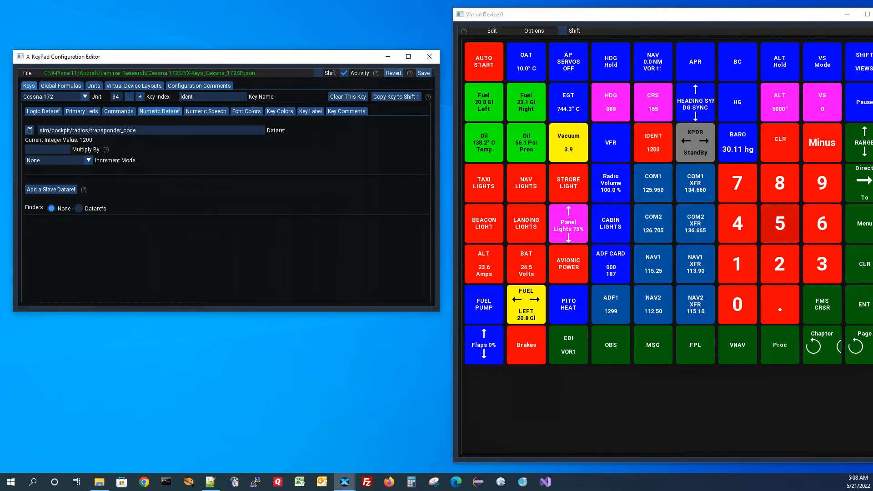
left_click(780, 223)
left_click(780, 264)
left_click(822, 264)
left_click(822, 223)
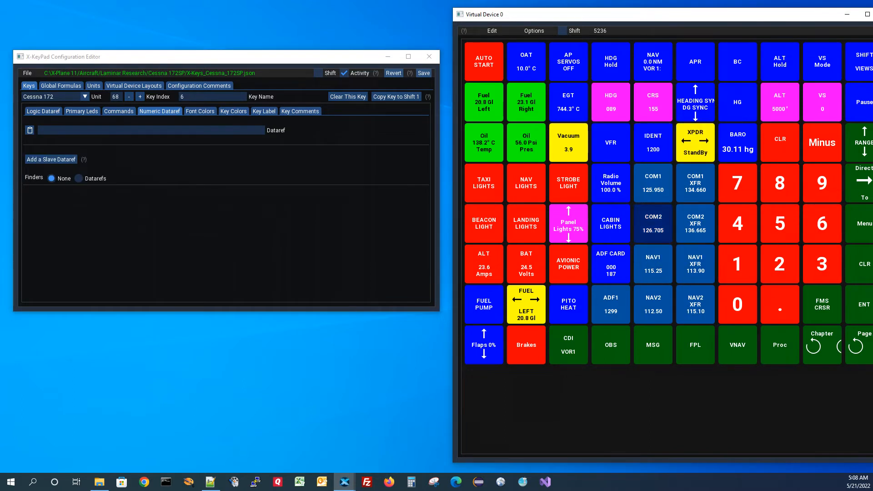
left_click(653, 142)
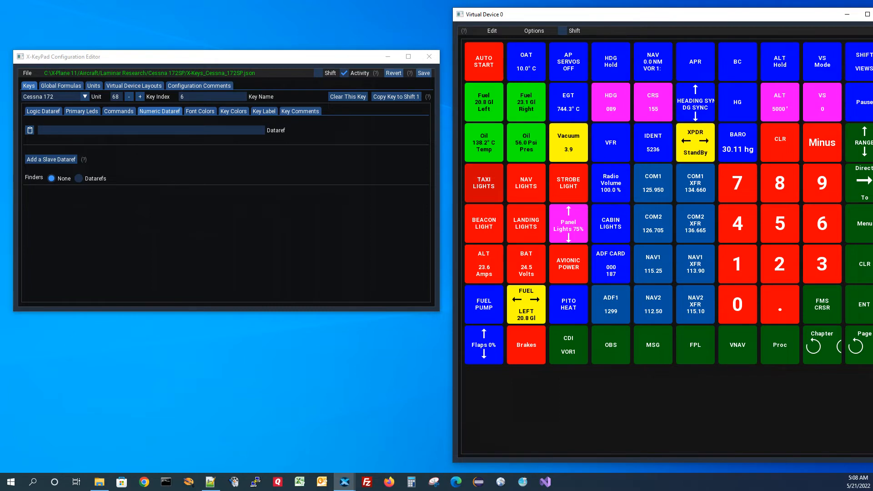
left_click(652, 142)
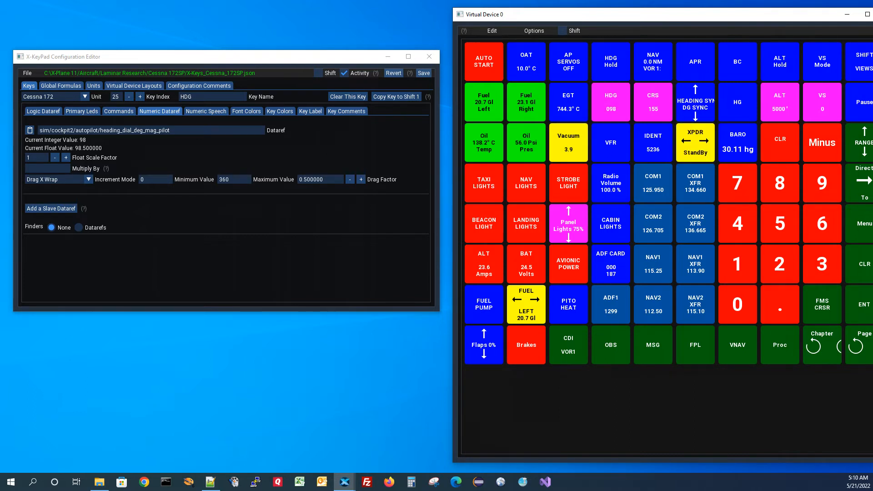
Keep the HDG key's increment mode at Drag X Wrap, set its drag factor to 0.01 and lower the heading slightly
left_click(88, 179)
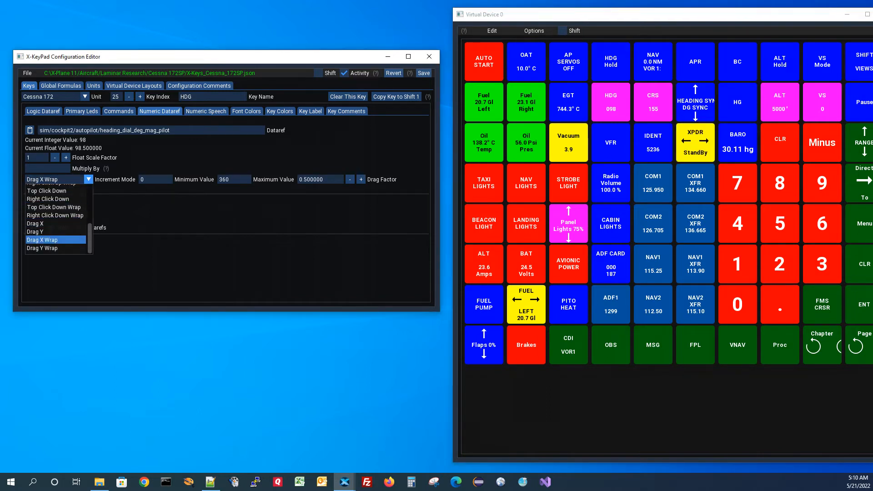
left_click(56, 240)
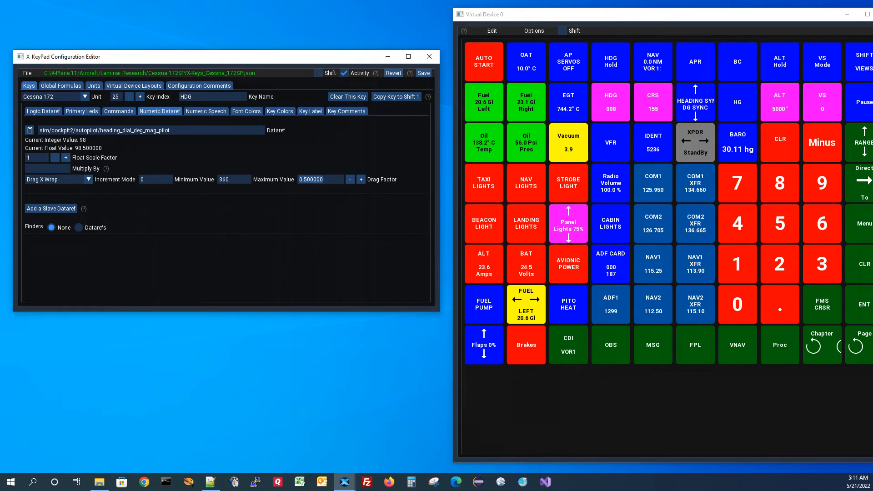
key("ctrl+a")
type(".01")
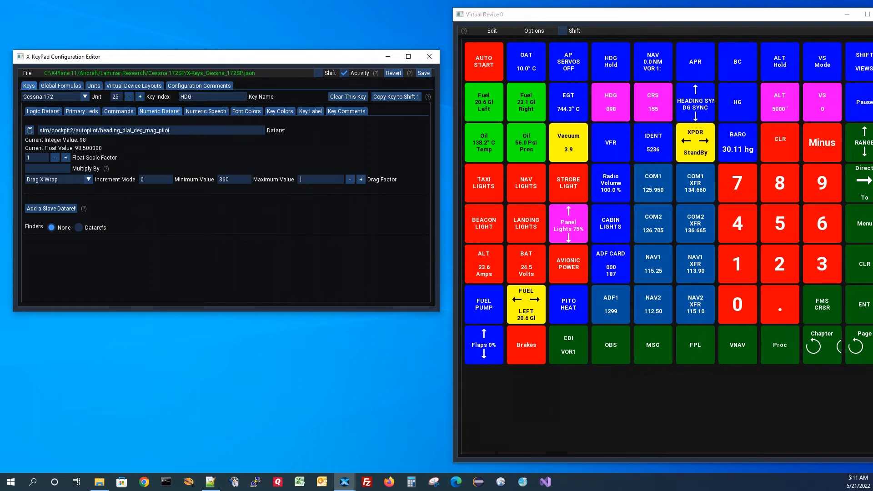
left_click_drag(611, 102, 573, 102)
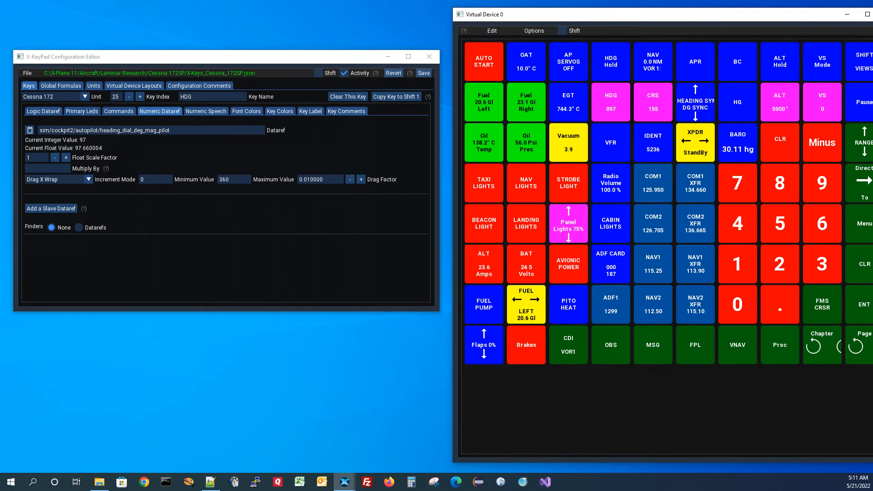
Set the HDG key's drag factor to 0.05 and try it by raising the heading on the virtual device
left_click(322, 179)
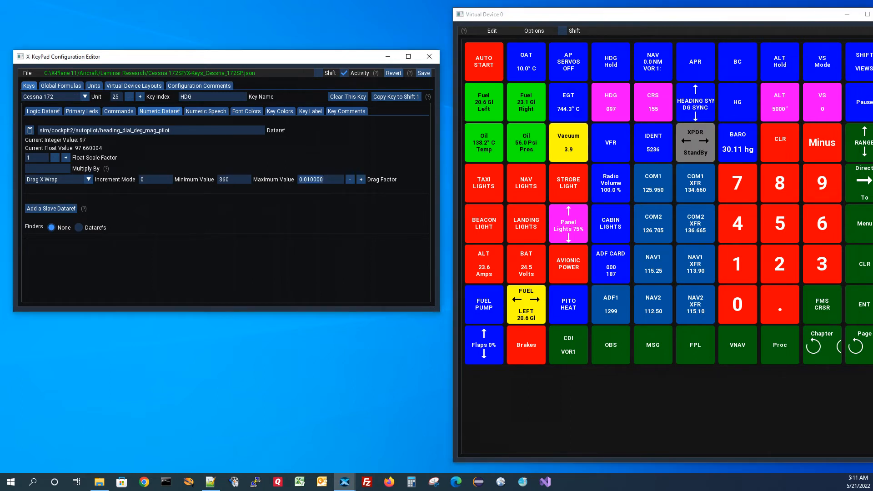
key("ctrl+a")
key("BackSpace")
type(".05")
left_click_drag(610, 102, 680, 102)
Return the HDG key's drag factor to 0.01 and try the finer adjustment on the virtual device
left_click(322, 179)
key("BackSpace")
key("BackSpace")
key("BackSpace")
key("BackSpace")
key("BackSpace")
key("BackSpace")
key("BackSpace")
key("BackSpace")
type(".01")
left_click(610, 102)
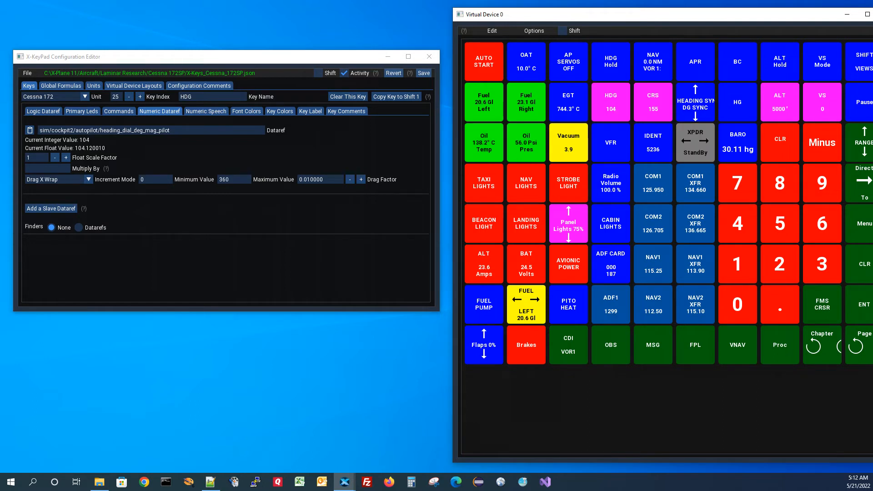
Set the HDG key's drag factor to 0.1
left_click(321, 179)
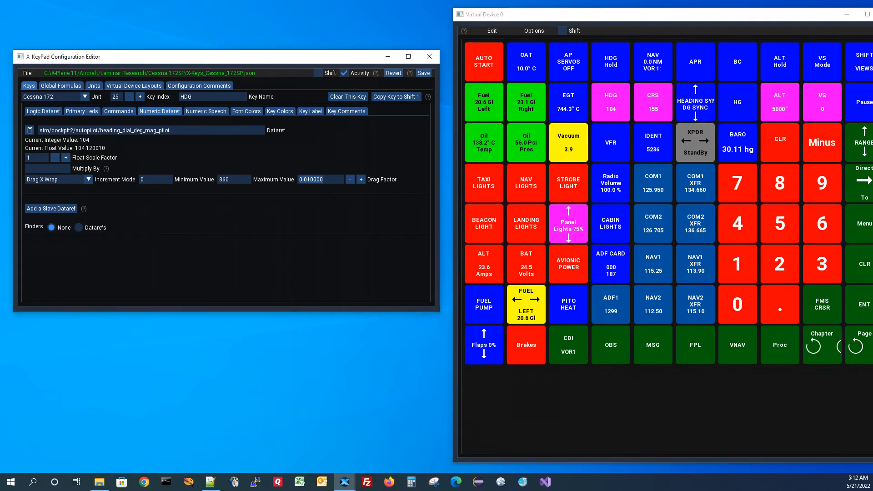
key("ctrl+a")
type(".1")
key("alt+Tab")
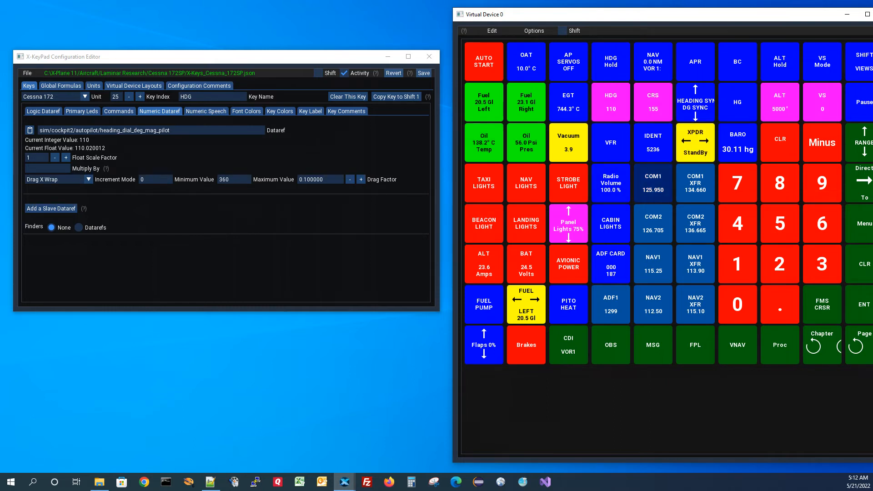
Show the COM1 key's numeric speech, then enter 121.6 and assign it as the COM1 frequency
left_click(652, 183)
left_click(206, 111)
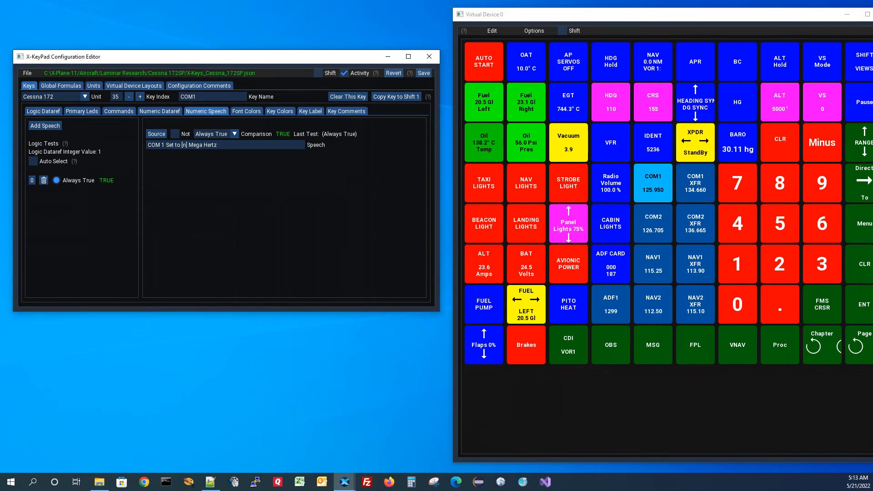
key("2")
key("1")
key("period")
key("2")
key("6")
key("Return")
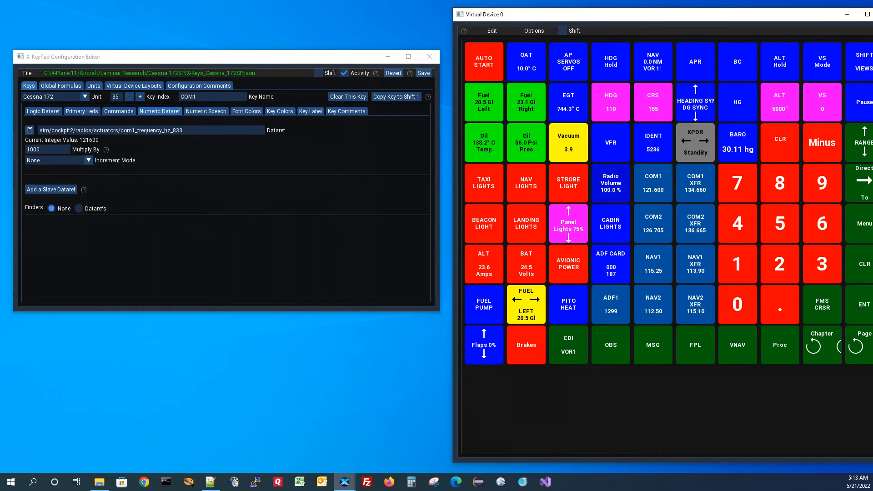
Change the number placeholder in the COM1 key's numeric speech text to [N]
left_click(205, 111)
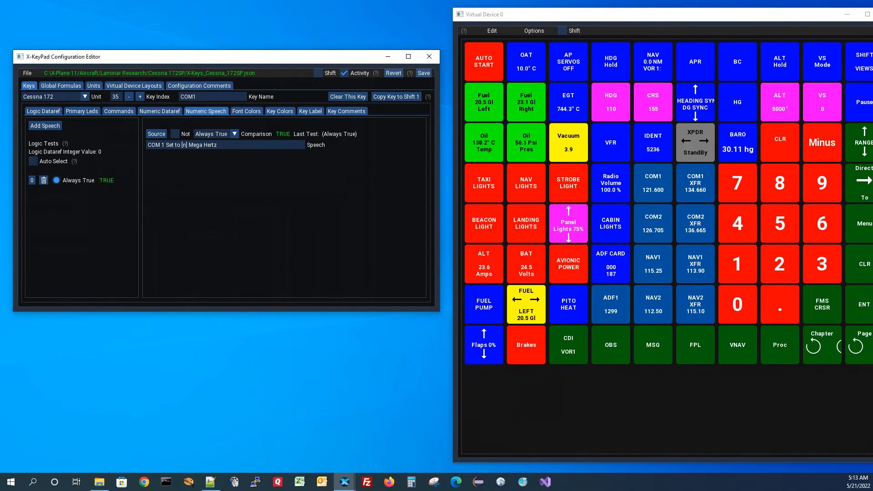
key("BackSpace")
type("N")
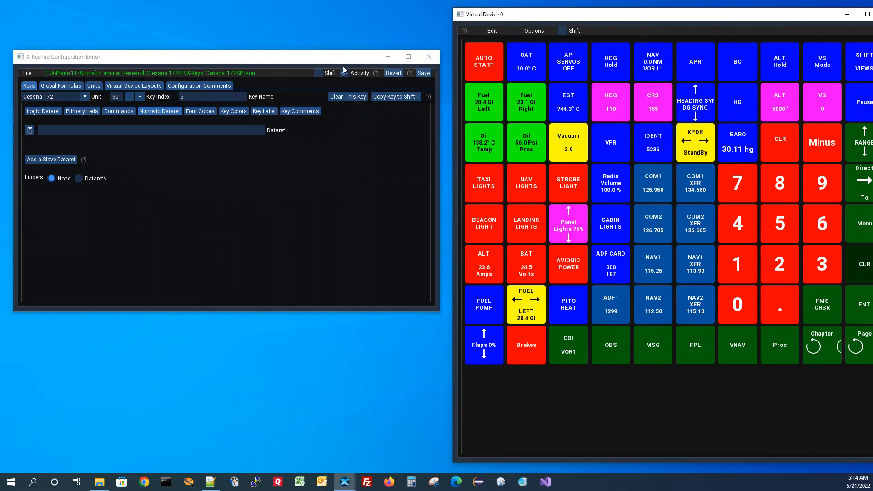
Switch to the X-System simulator window, open the X-KeyPad settings and view the numeric window and X-Keys options
key("alt+Tab")
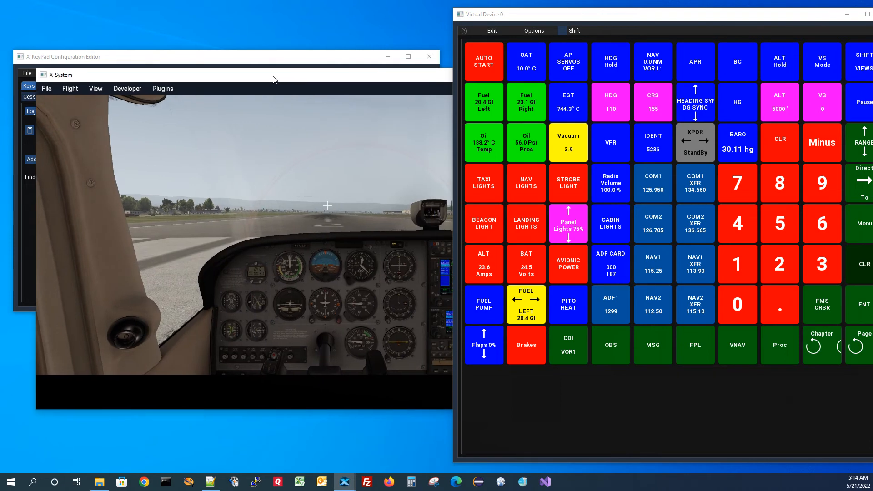
left_click(163, 88)
mouse_move(177, 140)
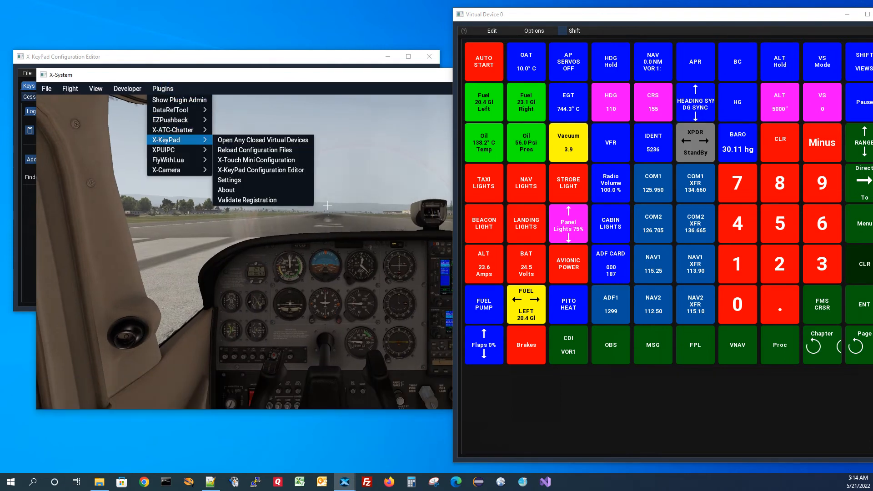
left_click(230, 180)
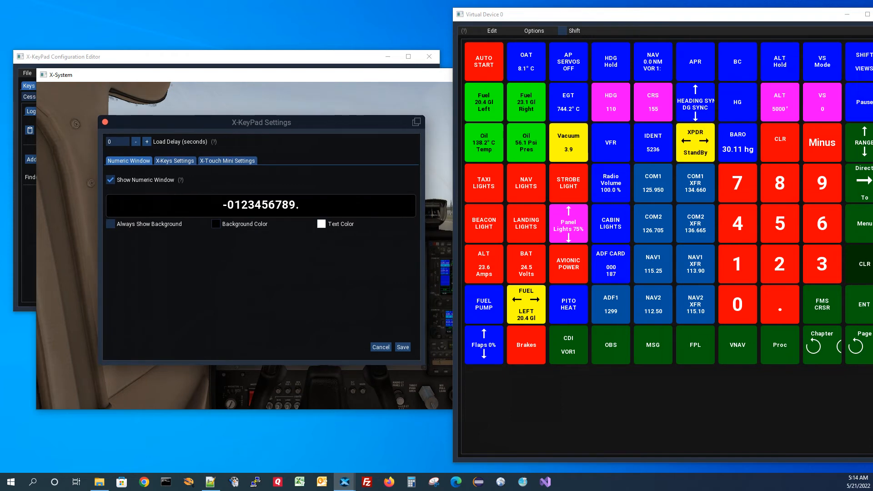
left_click(174, 161)
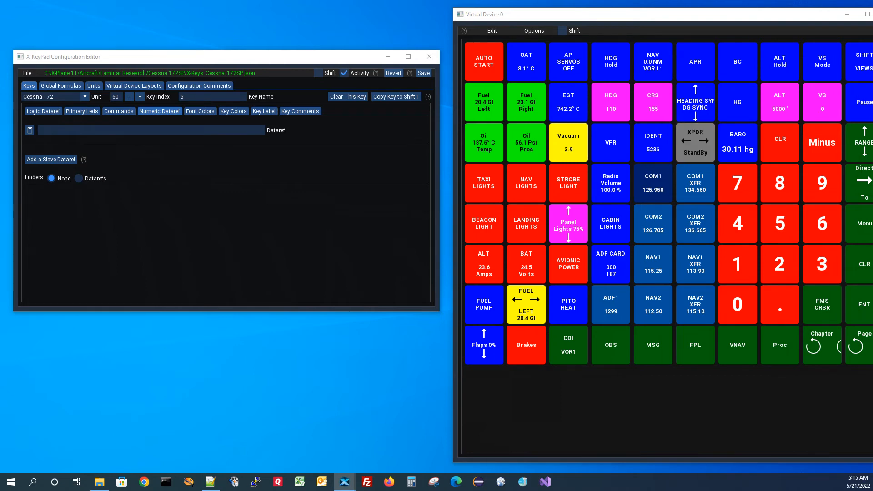
Set the transponder code to 1200 with the VFR key on the virtual device
left_click(610, 142)
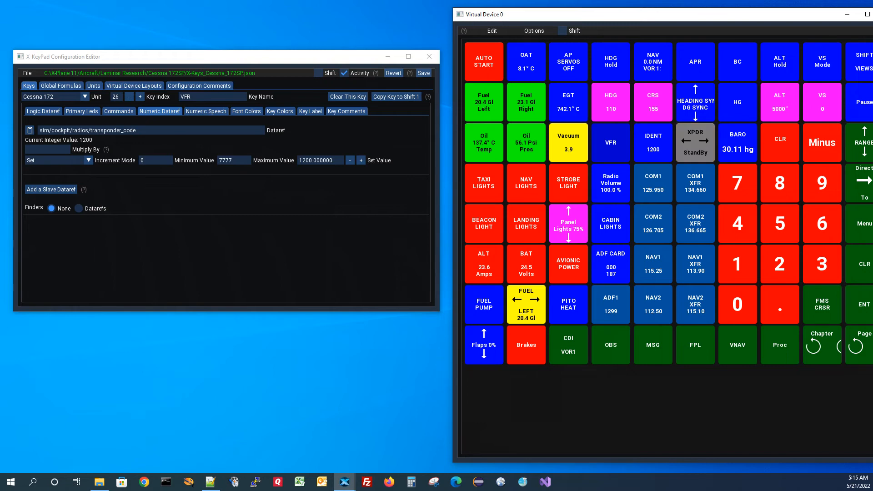
left_click(779, 183)
left_click(779, 224)
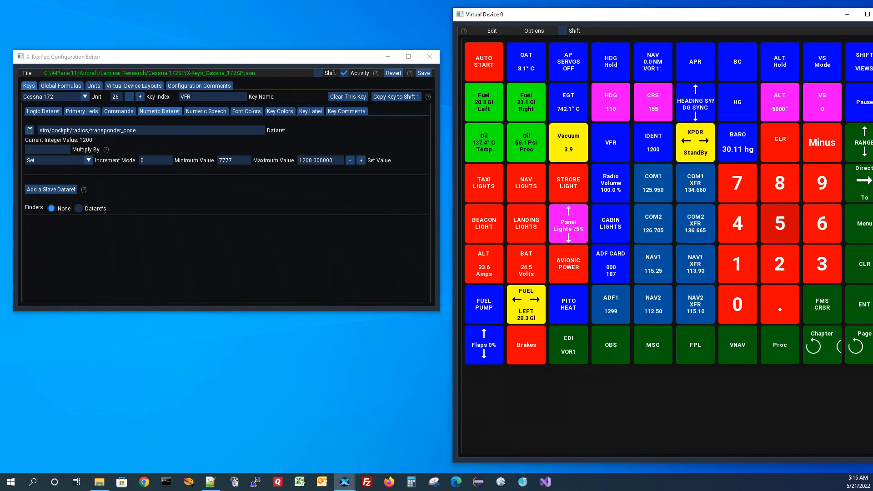
left_click(780, 264)
left_click(779, 264)
left_click(779, 263)
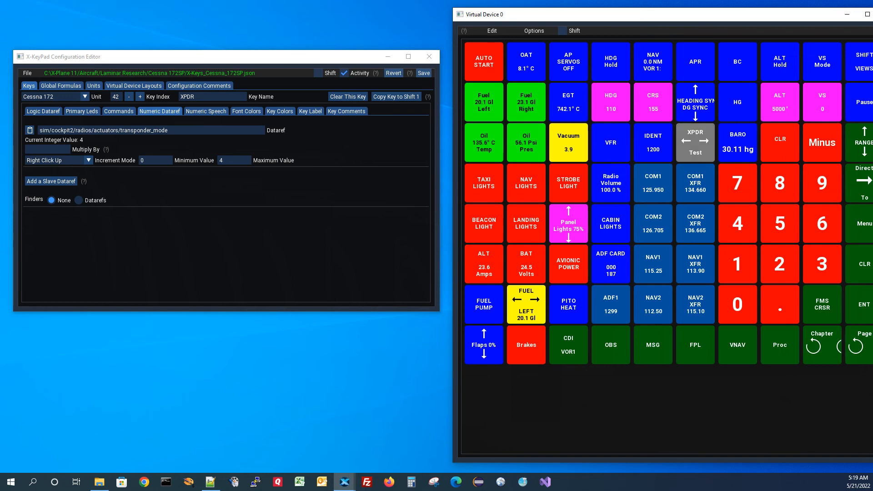
Examine the available increment modes for the XPDR key's numeric dataref, leaving Right Click Up selected
left_click(88, 160)
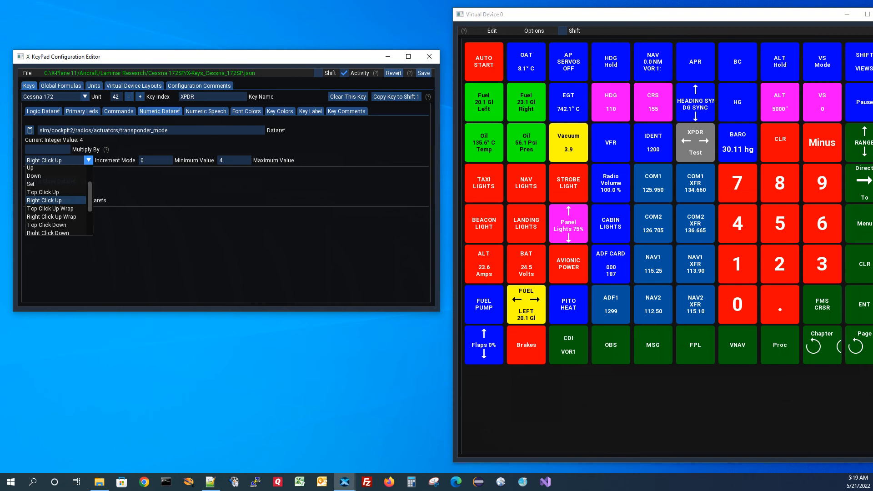
scroll(56, 200, "up", 2)
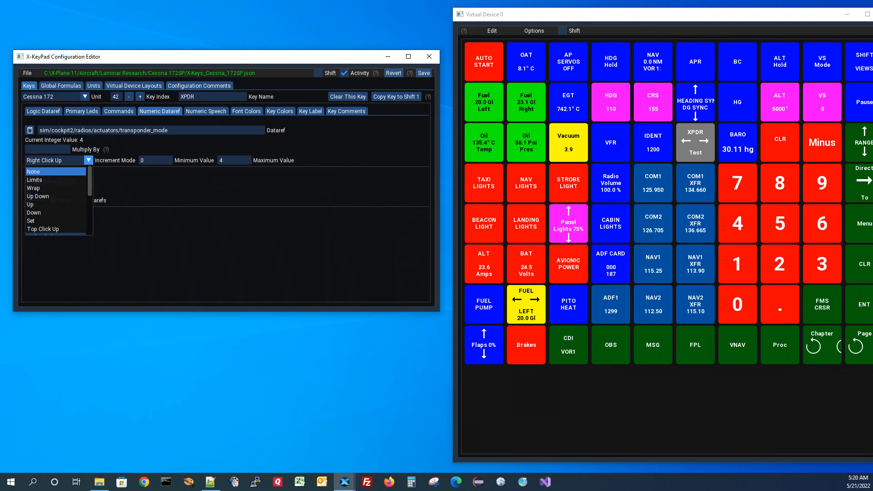
scroll(55, 200, "down", 4)
scroll(54, 200, "up", 4)
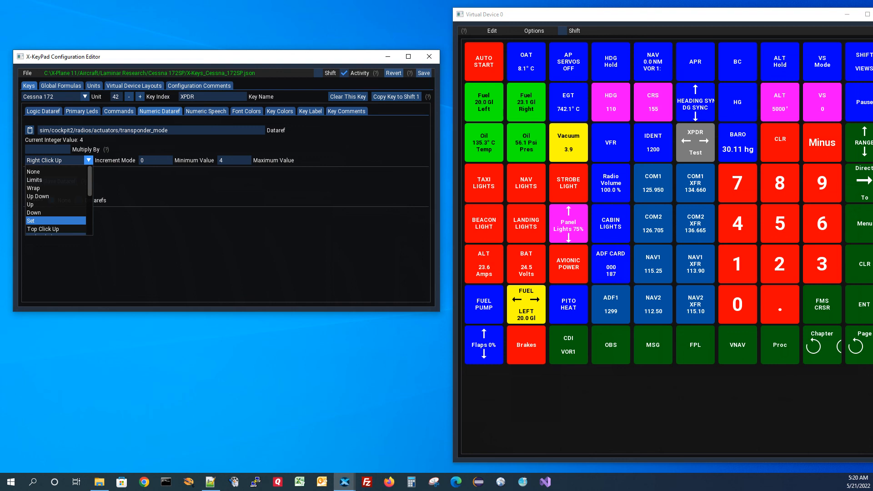
scroll(57, 200, "down", 3)
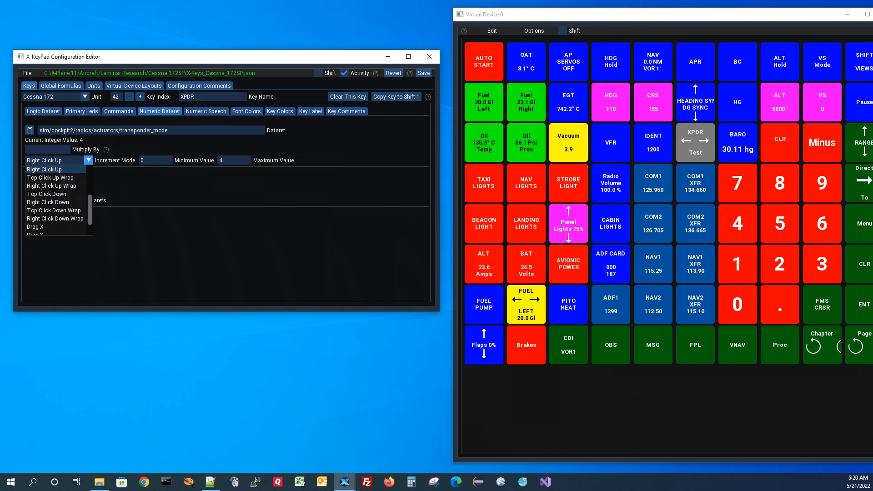
scroll(57, 200, "down", 1)
scroll(57, 200, "up", 3)
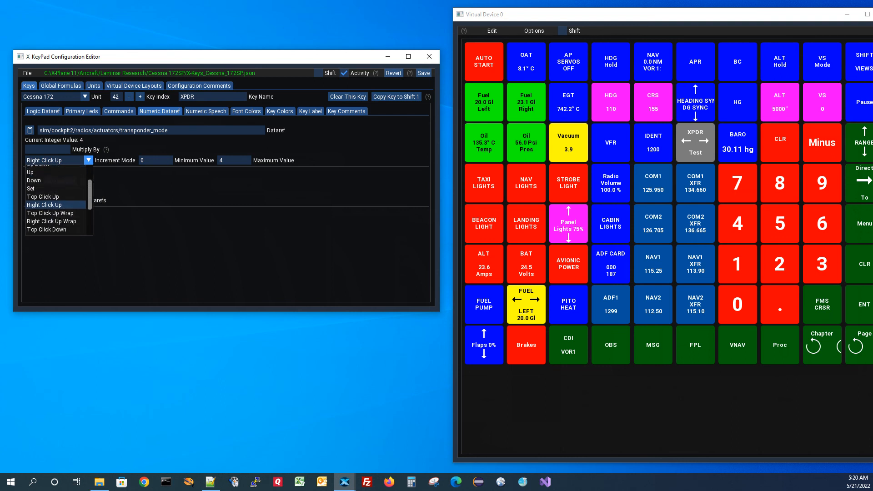
scroll(56, 200, "down", 1)
scroll(57, 200, "up", 3)
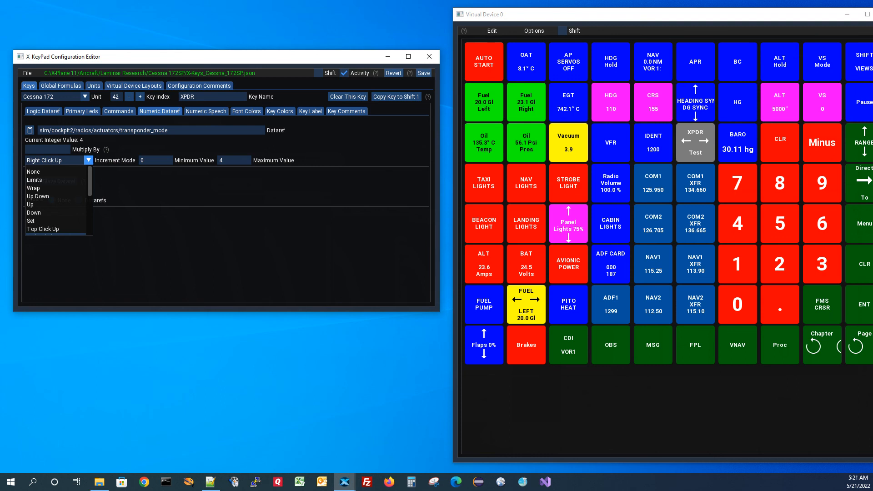
key("Escape")
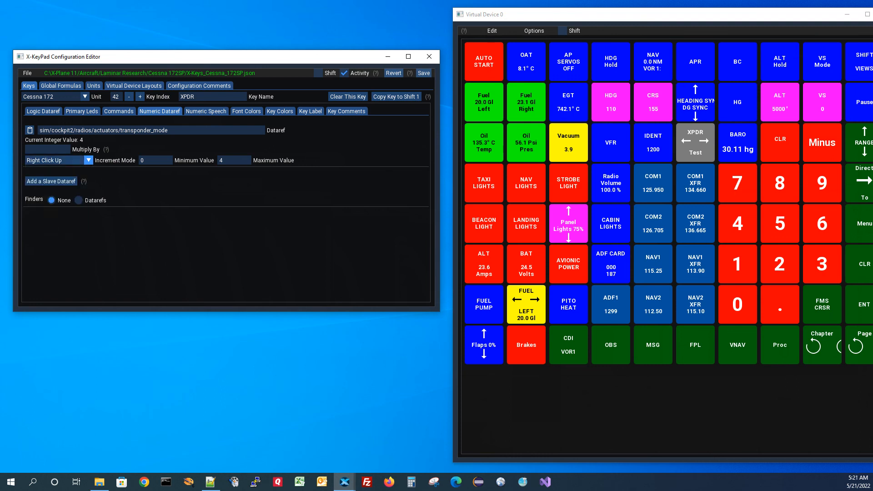